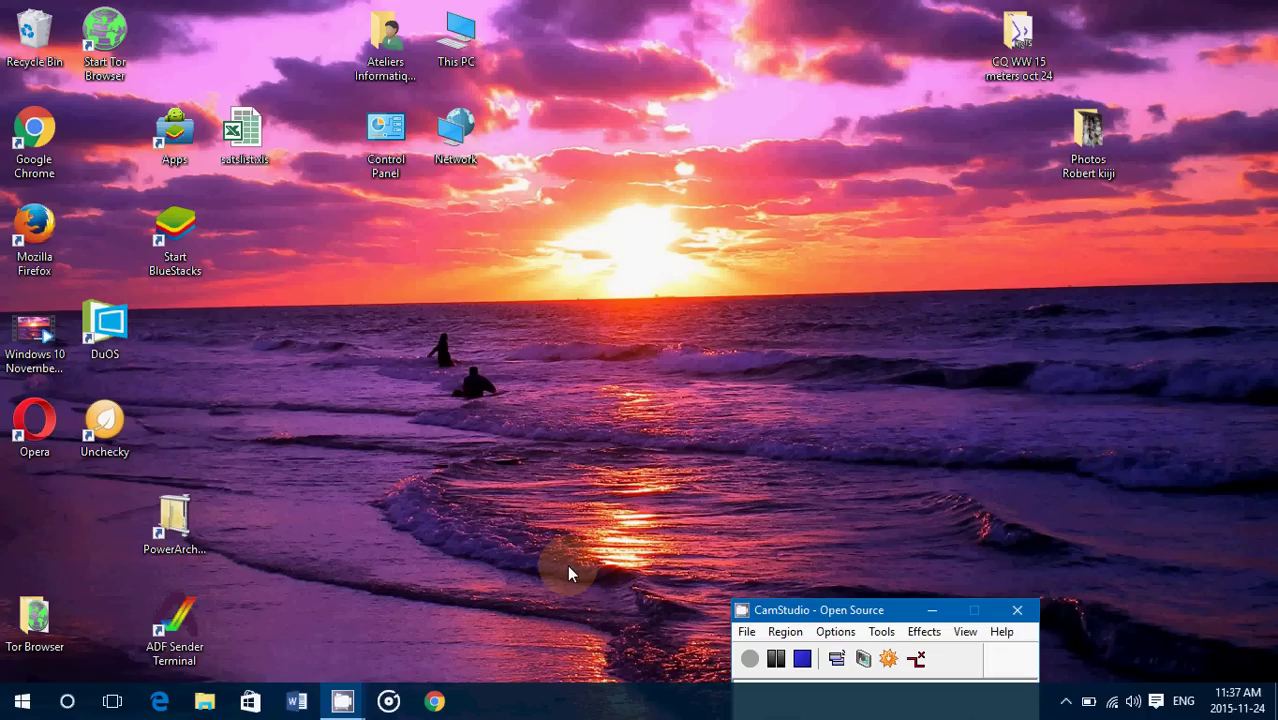
# Open the Start menu to show the most-used apps and the Office, browser, mail and game tiles
pyautogui.click(22, 701)
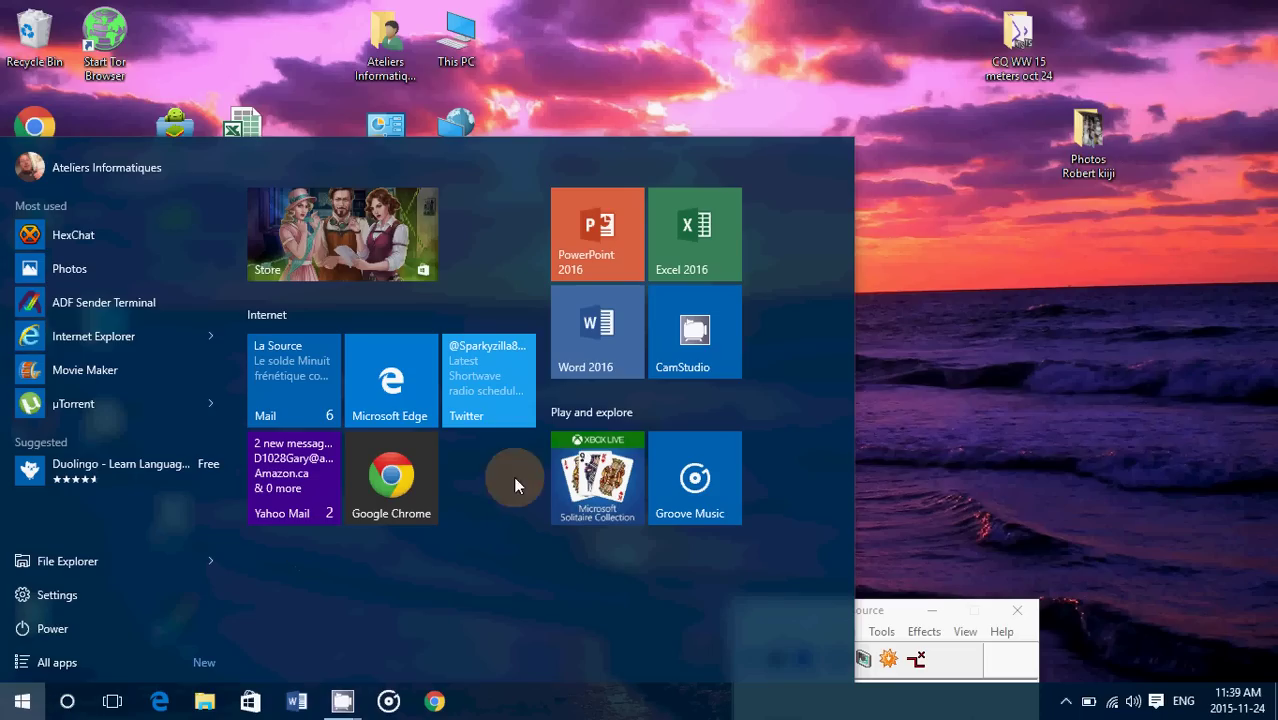
# Close the Start menu by clicking on the desktop
pyautogui.click(930, 377)
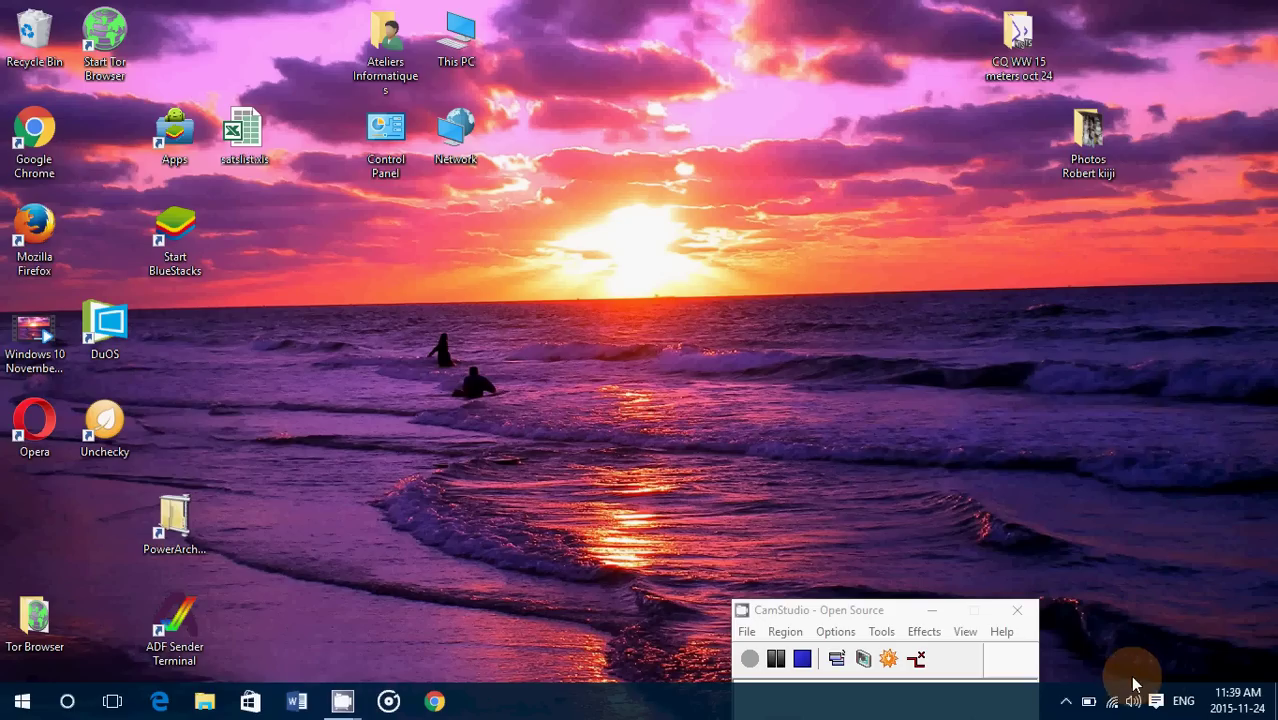
# Open Action Centre and clear all the mail notifications
pyautogui.click(1157, 701)
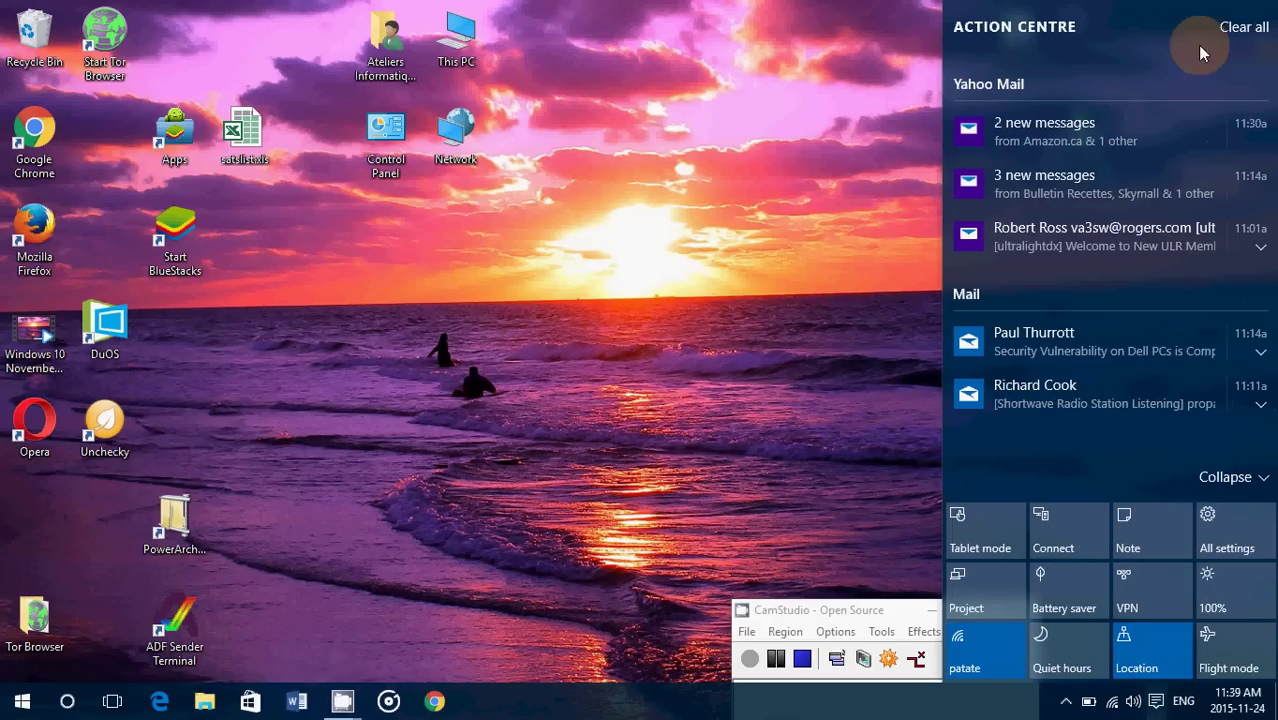
pyautogui.click(1243, 27)
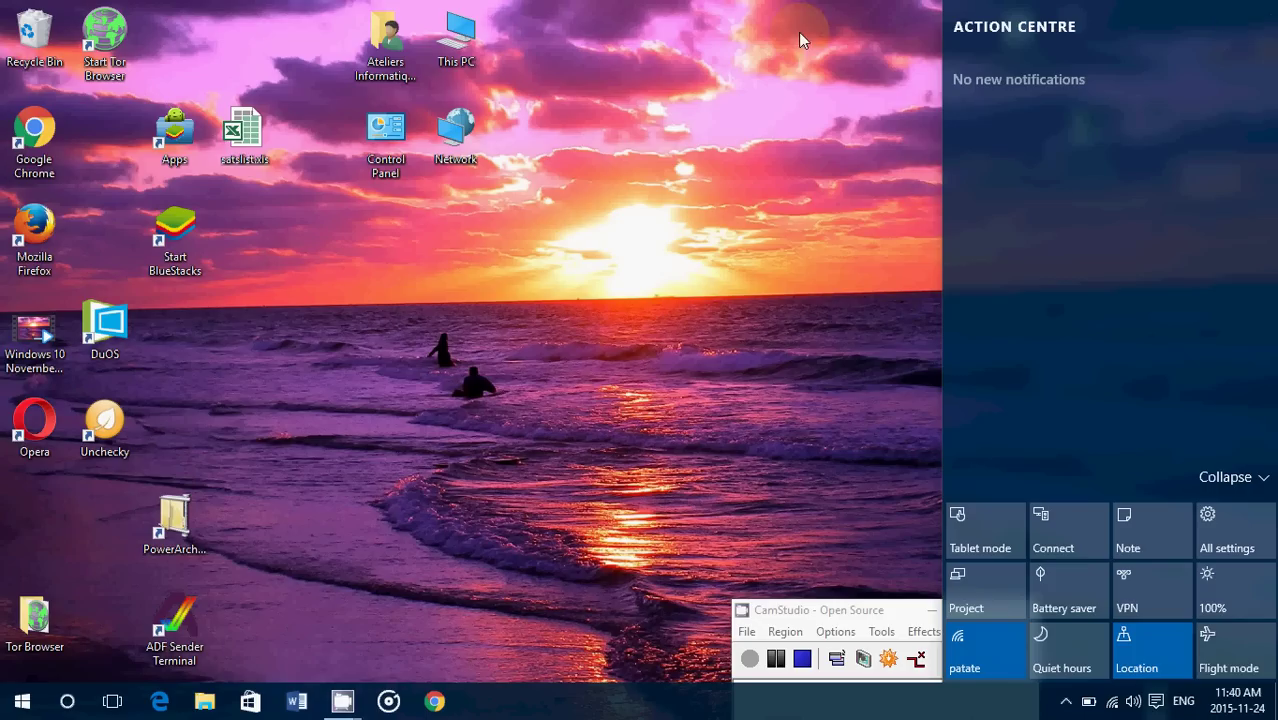
# Dismiss Action Centre so the desktop and its shortcuts are unobstructed
pyautogui.click(770, 84)
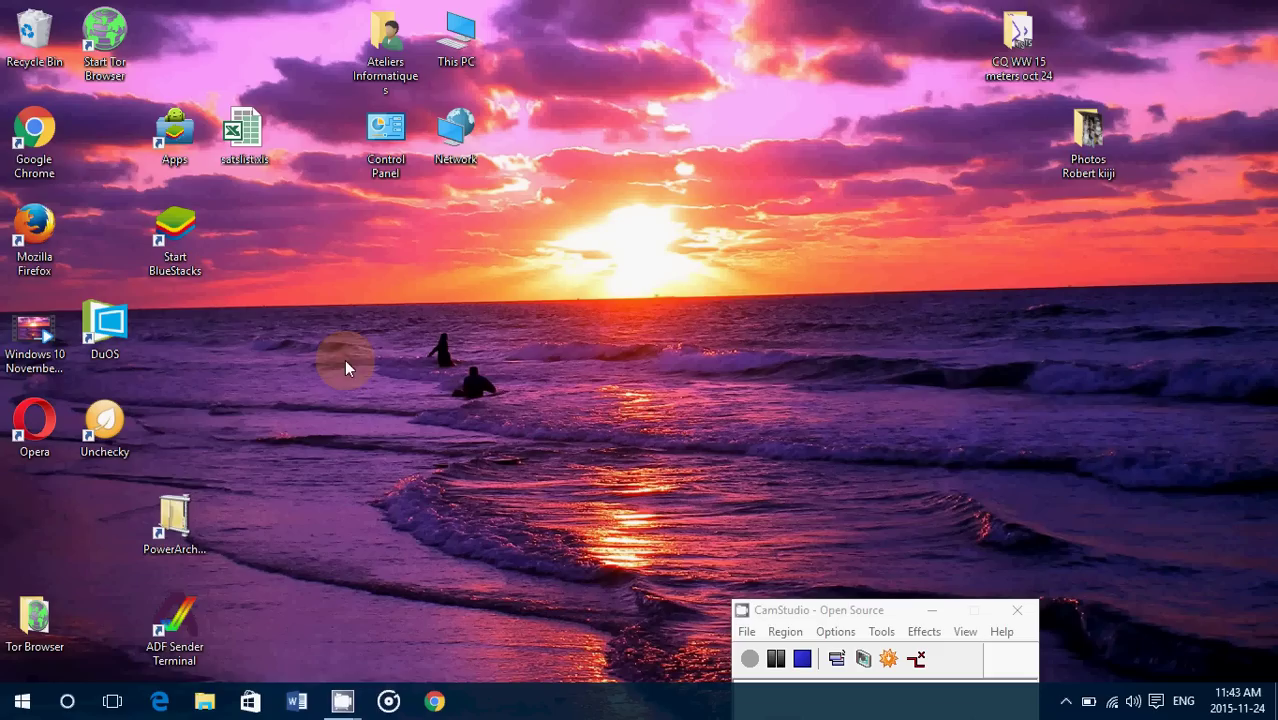
pyautogui.click(23, 701)
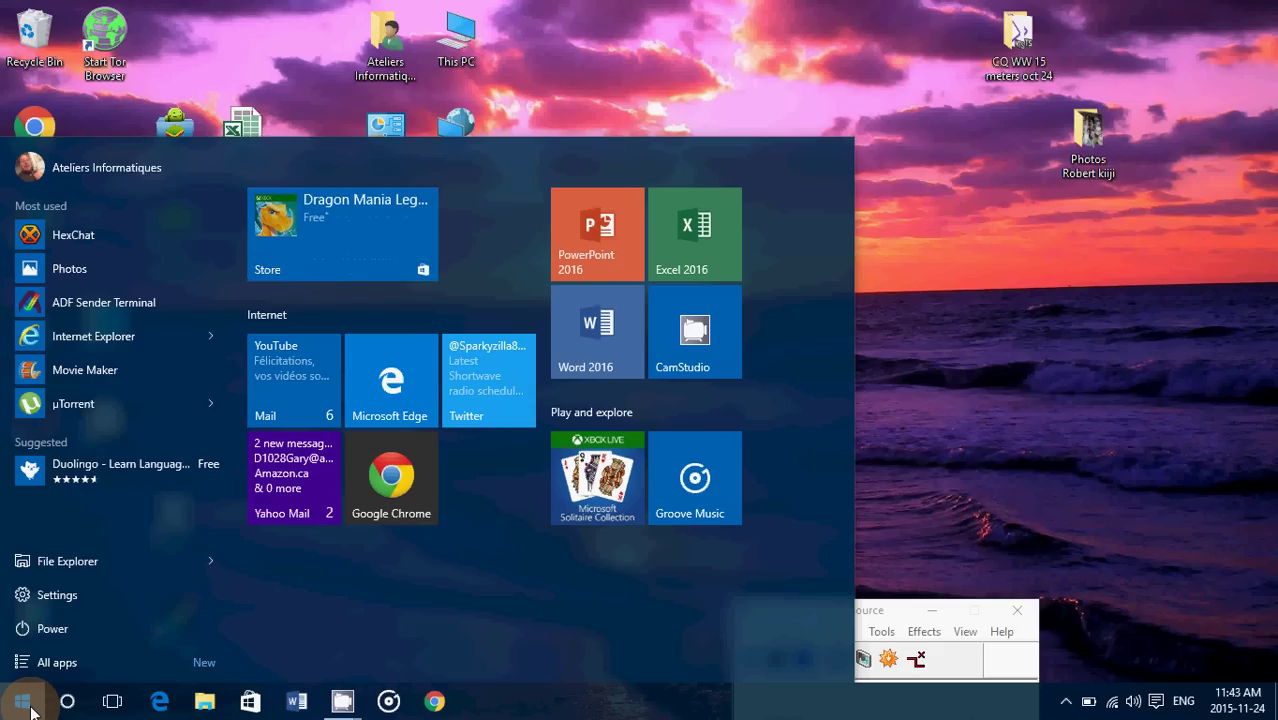
pyautogui.click(1181, 305)
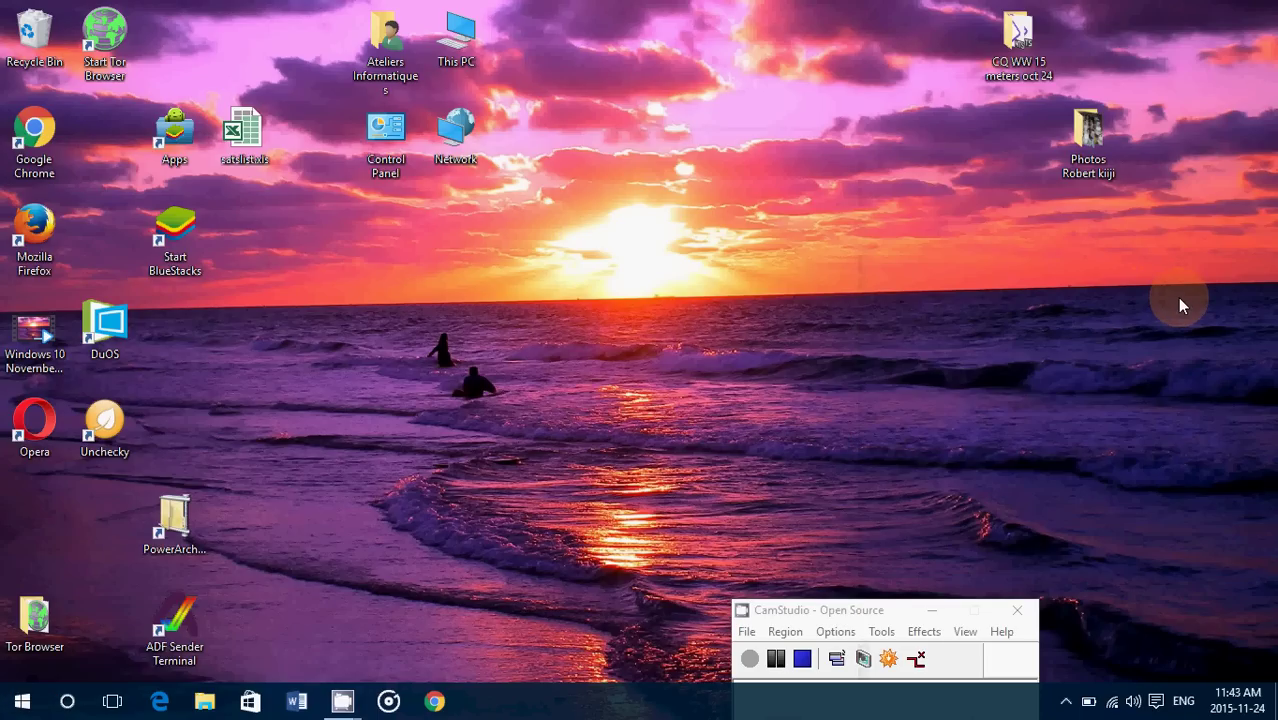